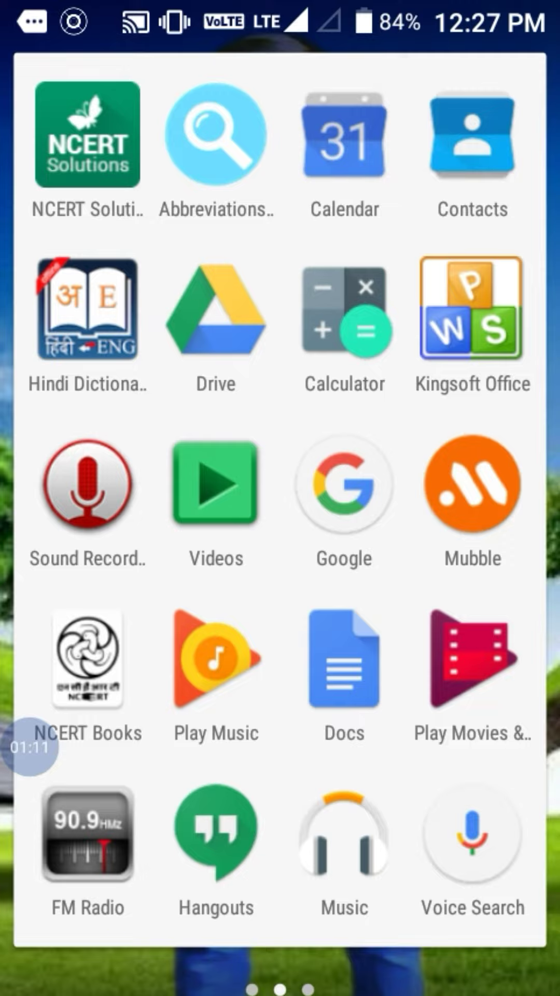
# Launch the Gmail app from the other page of installed apps
pyautogui.moveTo(156, 498); pyautogui.dragTo(467, 498)
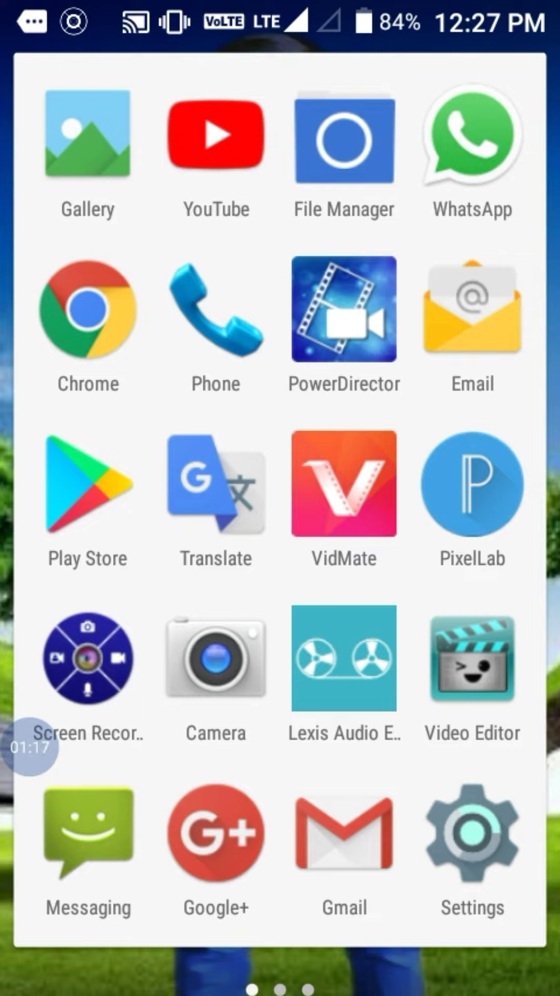
pyautogui.click(345, 832)
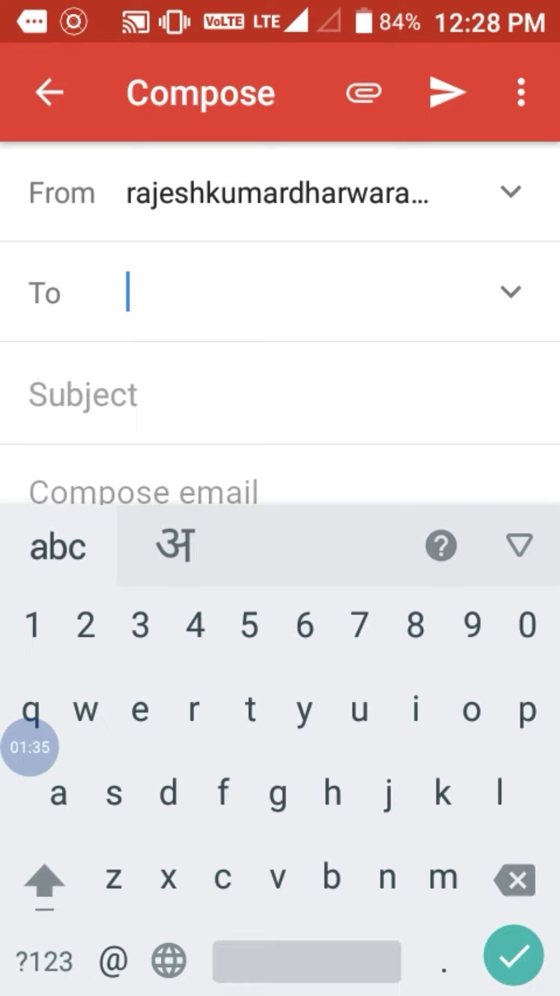
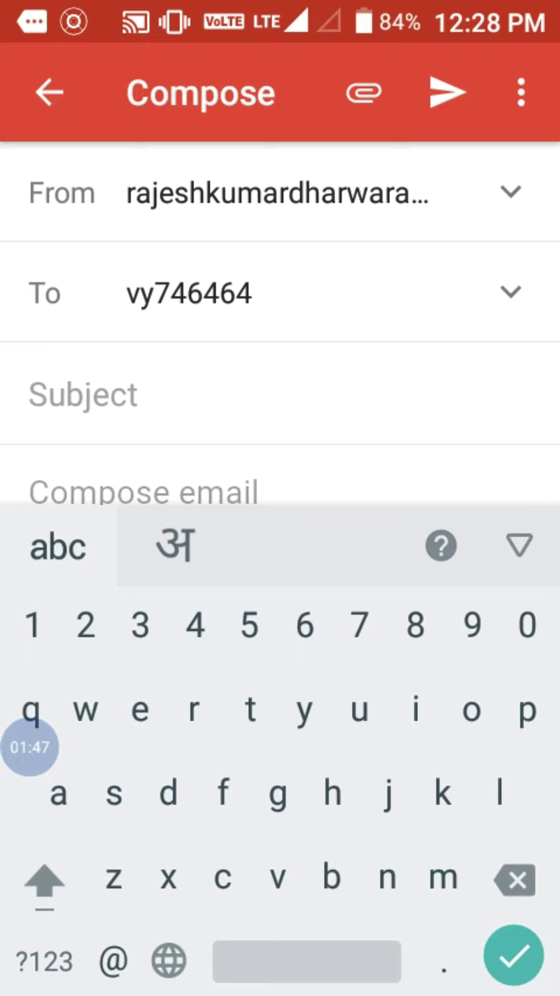
# Confirm the recipient address and move on to the email body field
pyautogui.press('Return')
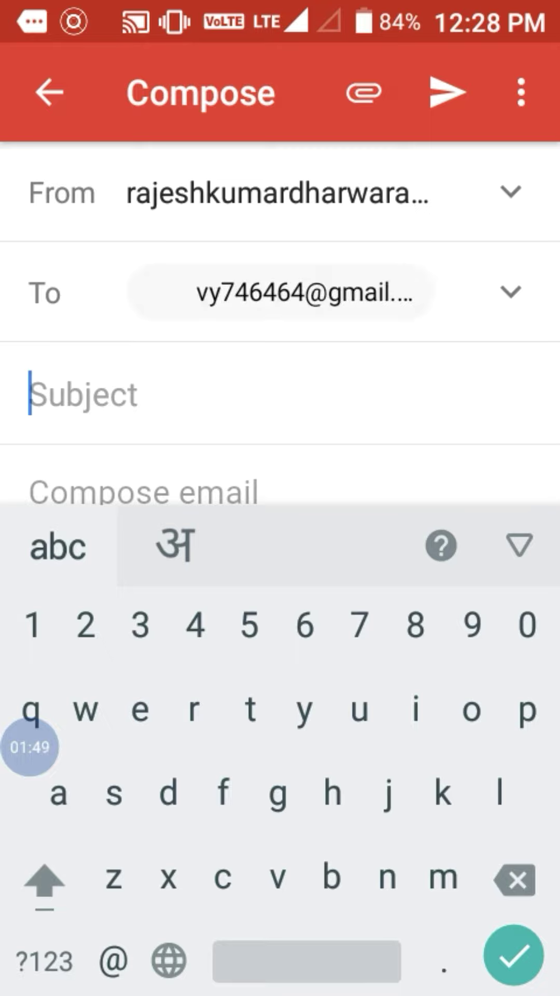
pyautogui.write('Hi')
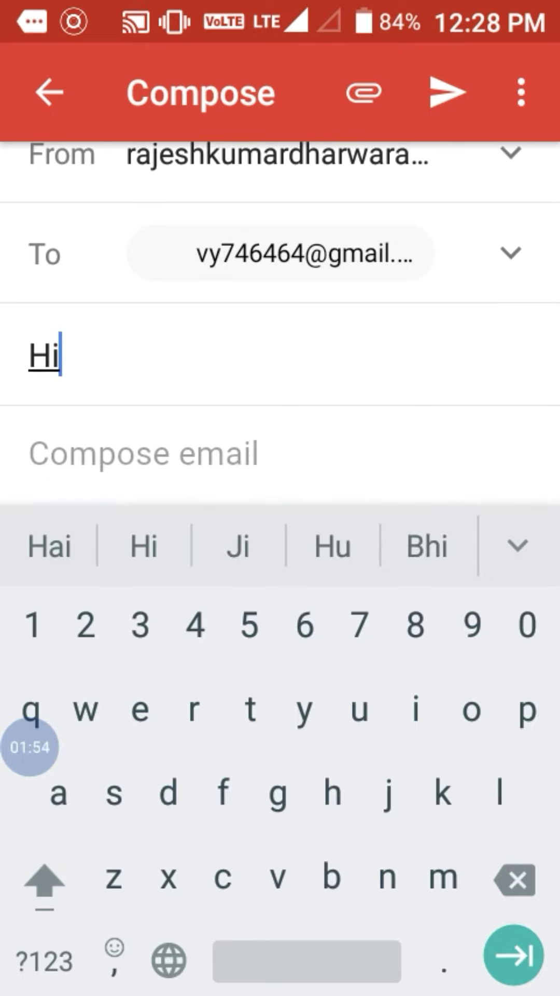
pyautogui.click(47, 453)
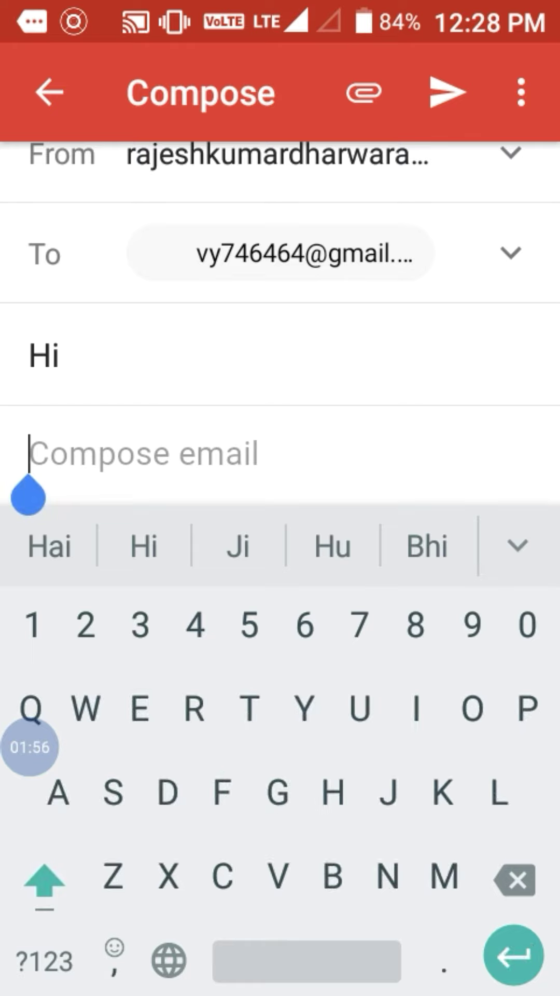
pyautogui.write('H')
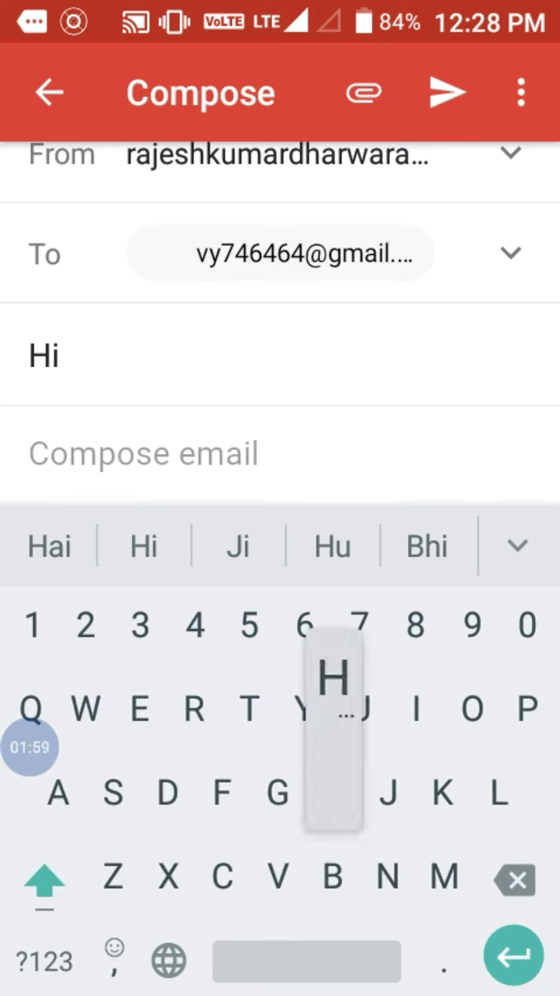
pyautogui.write('ou')
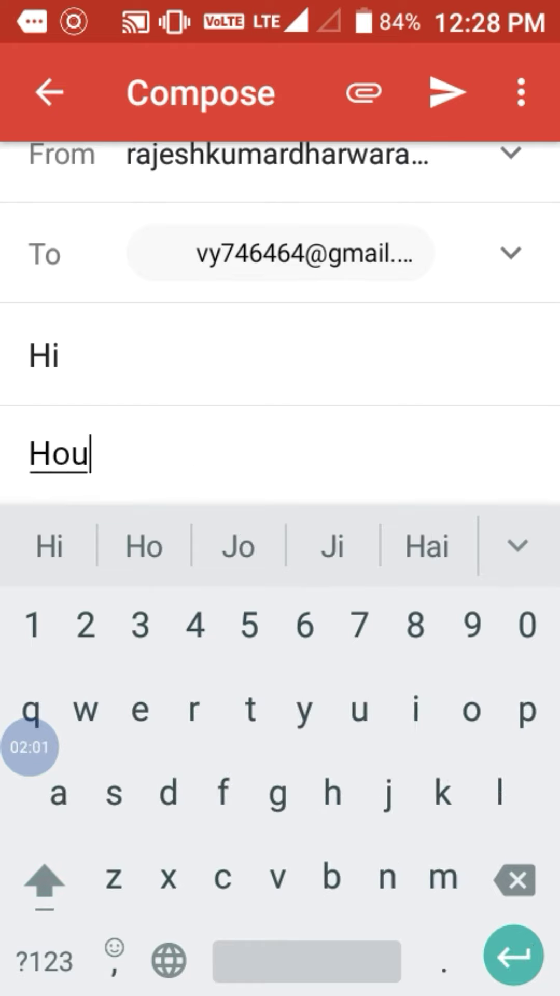
pyautogui.write(' a')
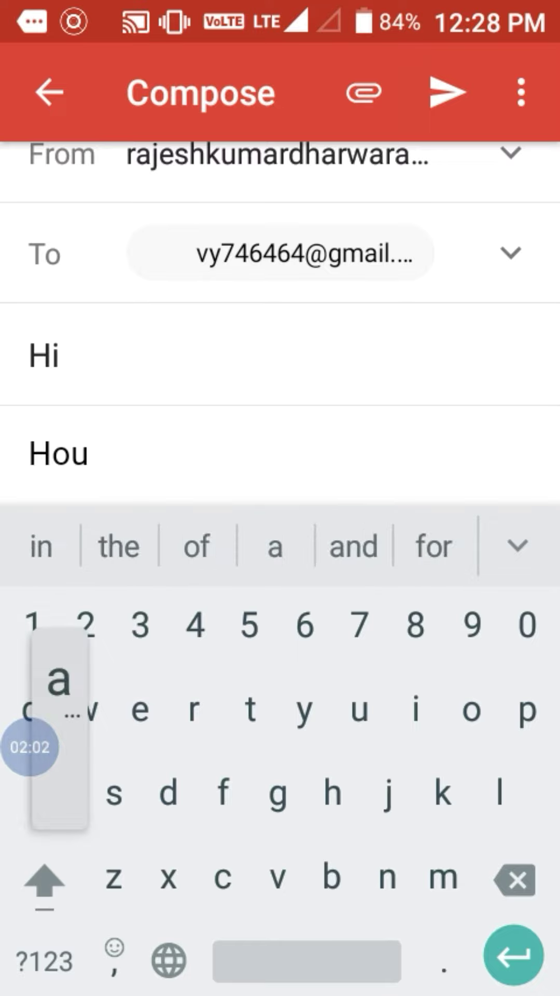
pyautogui.write('re')
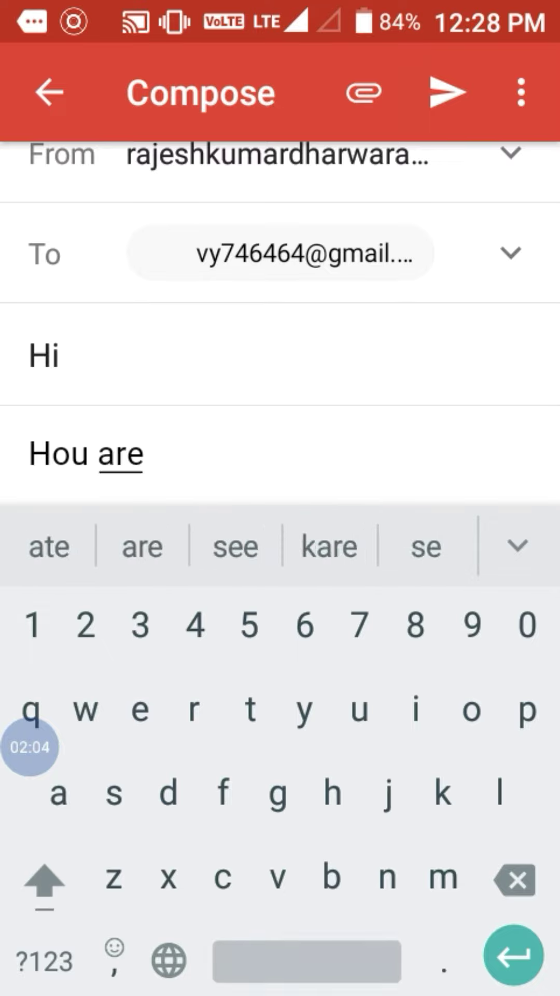
pyautogui.write(' yo')
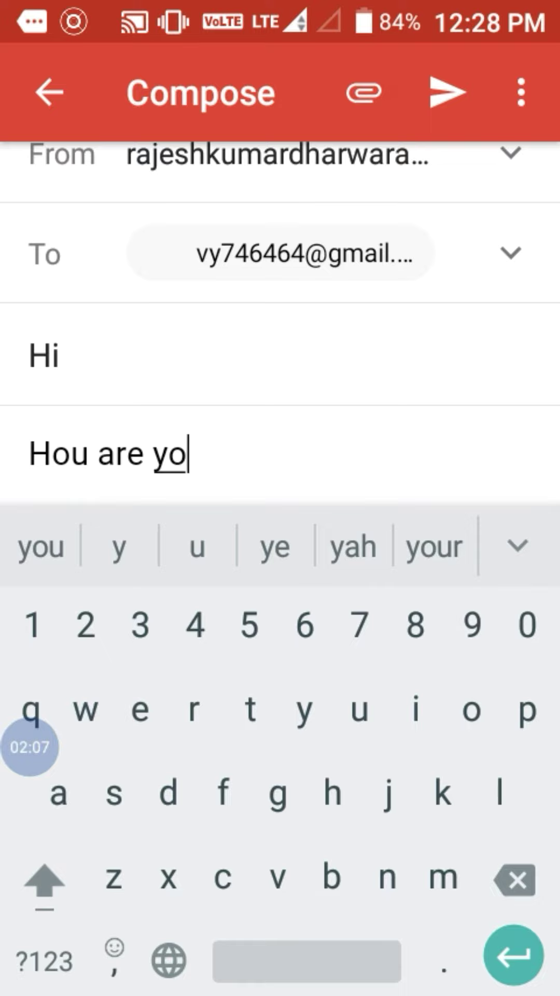
pyautogui.write('u')
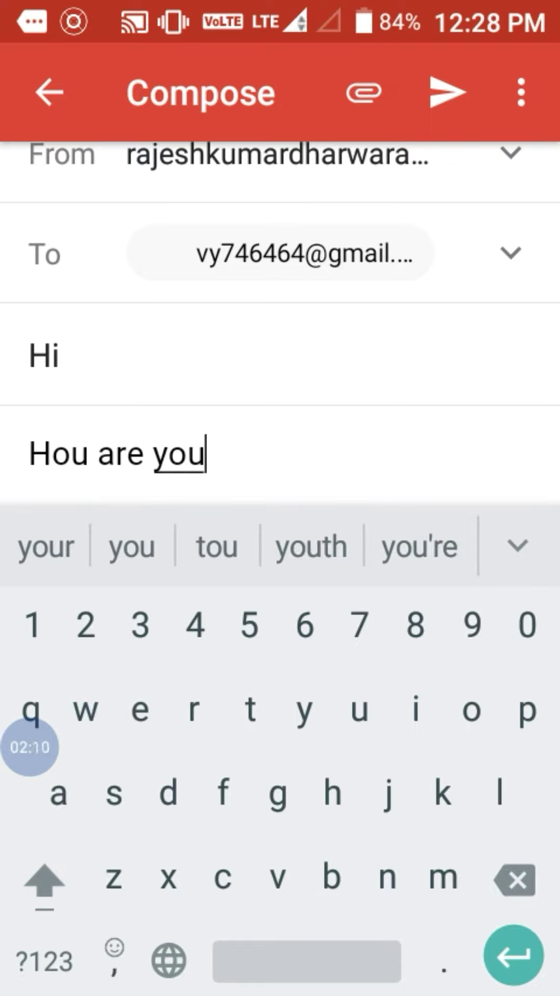
# Choose Attach file from the attachment options
pyautogui.click(364, 93)
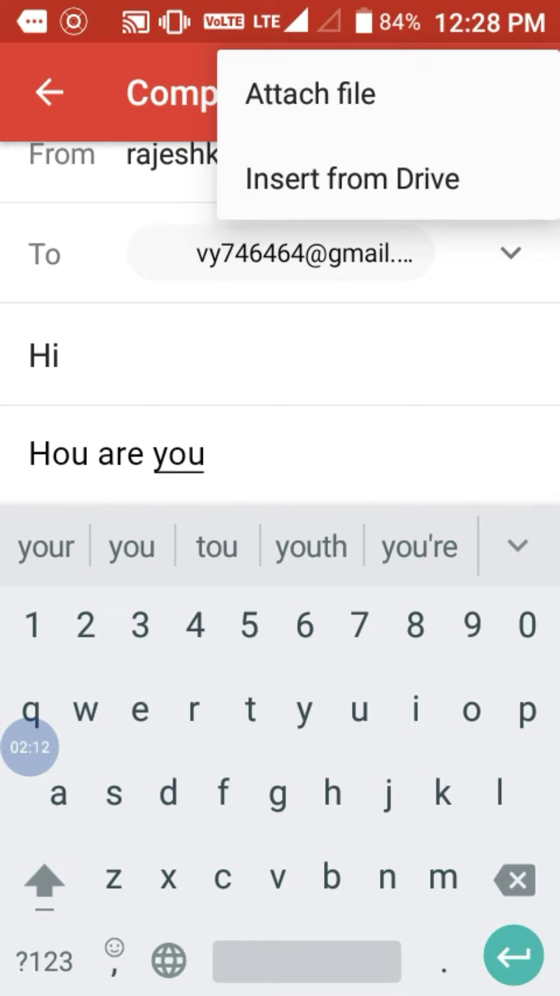
pyautogui.click(311, 94)
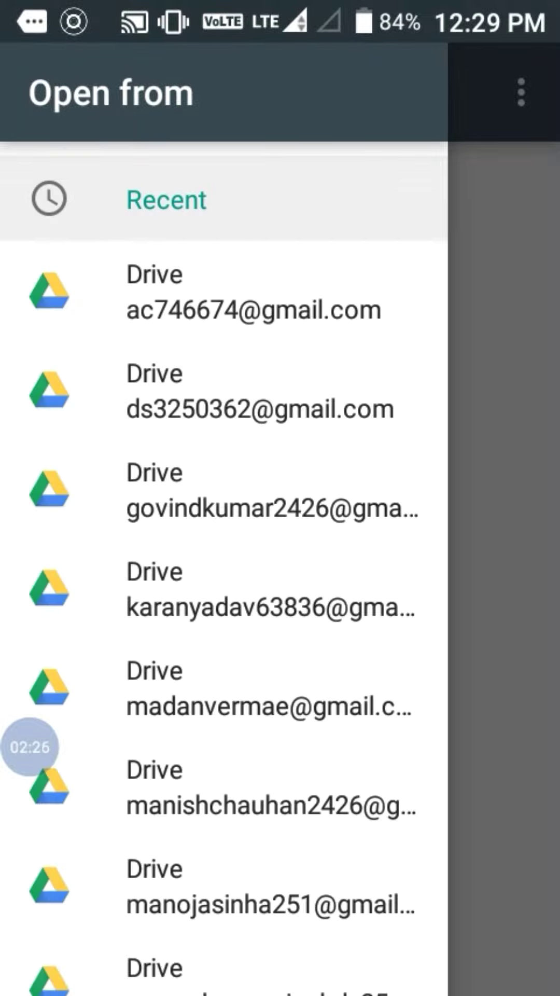
pyautogui.scroll(-15, 224, 577)
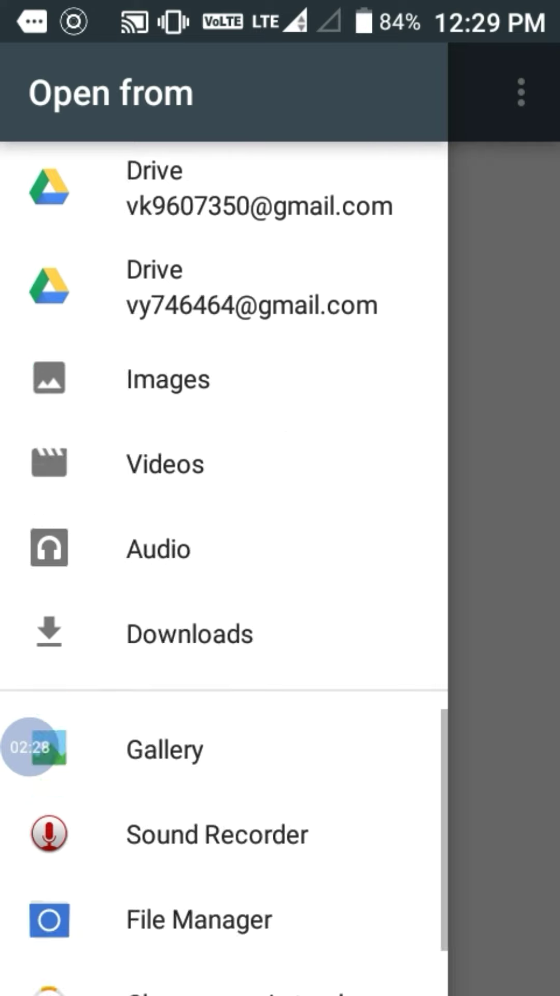
pyautogui.scroll(-3, 224, 577)
pyautogui.scroll(15, 224, 576)
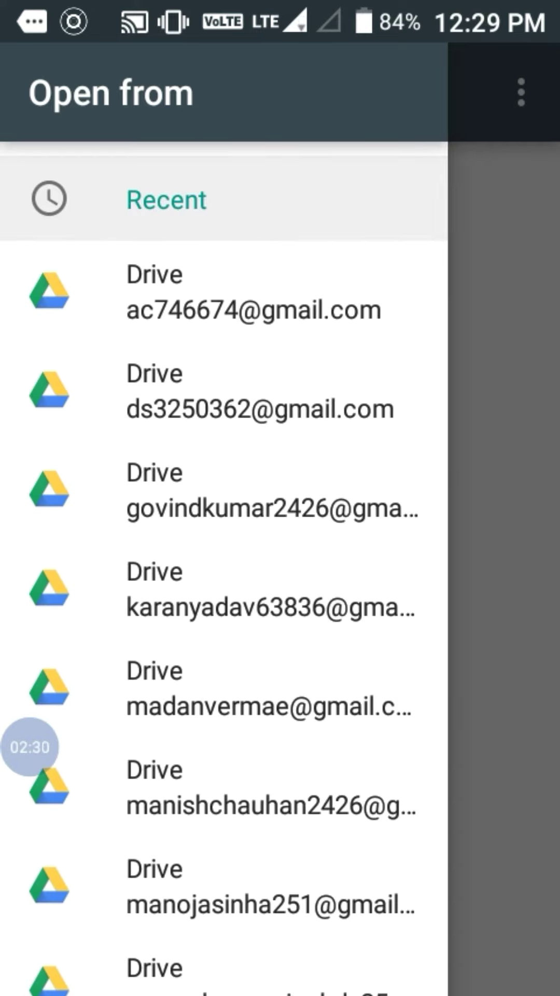
pyautogui.scroll(-10, 224, 576)
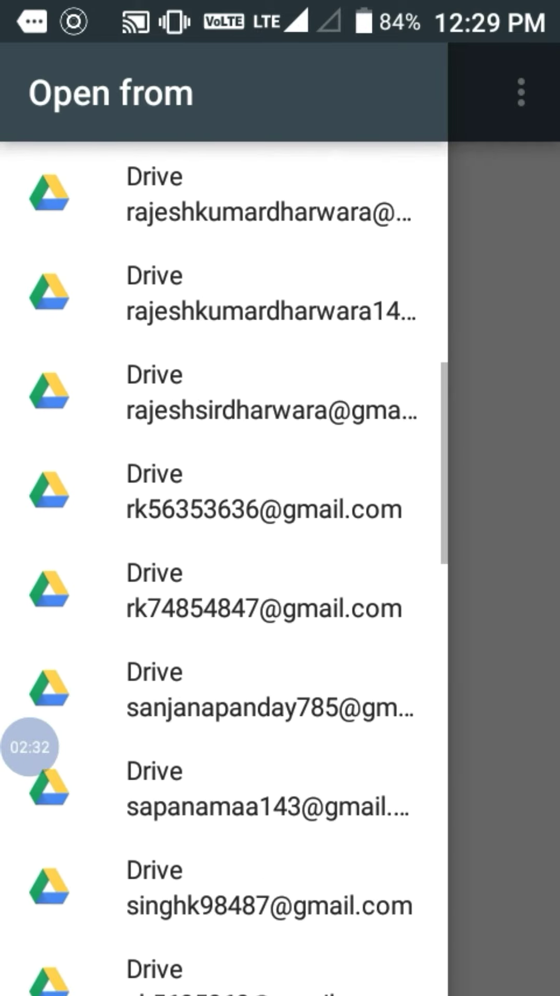
pyautogui.scroll(-5, 225, 576)
pyautogui.scroll(15, 225, 575)
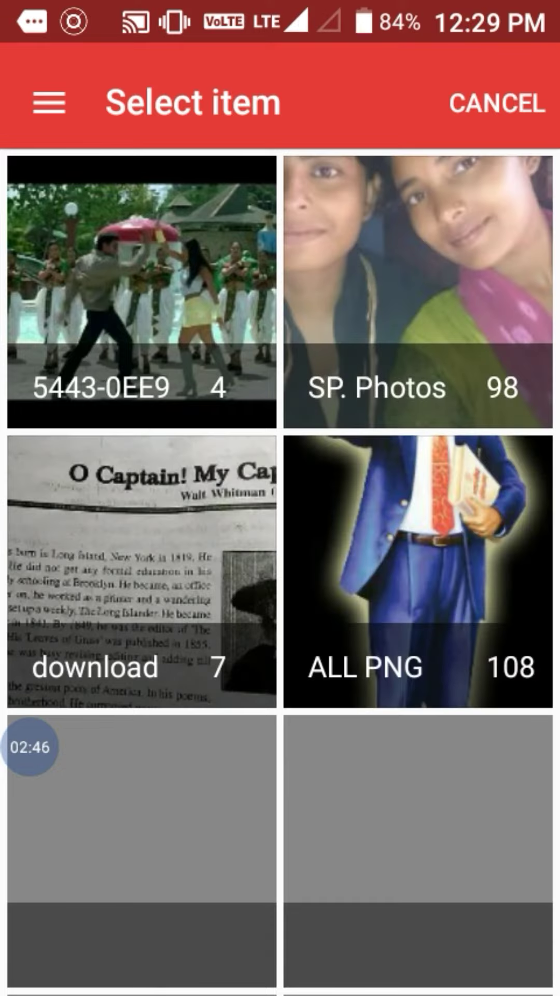
# Attach r.jpg, the heart-shaped tree photo, from the RK Photos album
pyautogui.click(418, 852)
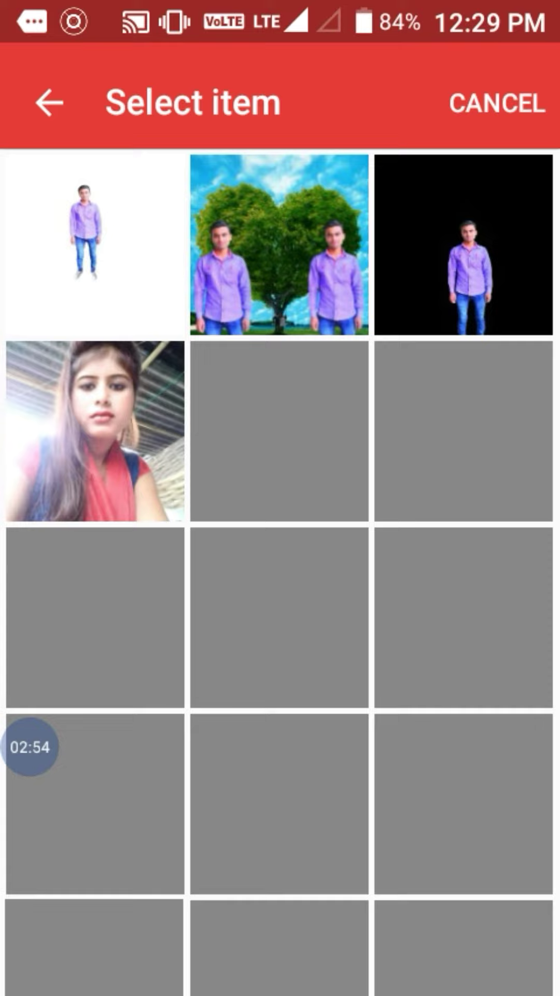
pyautogui.click(279, 244)
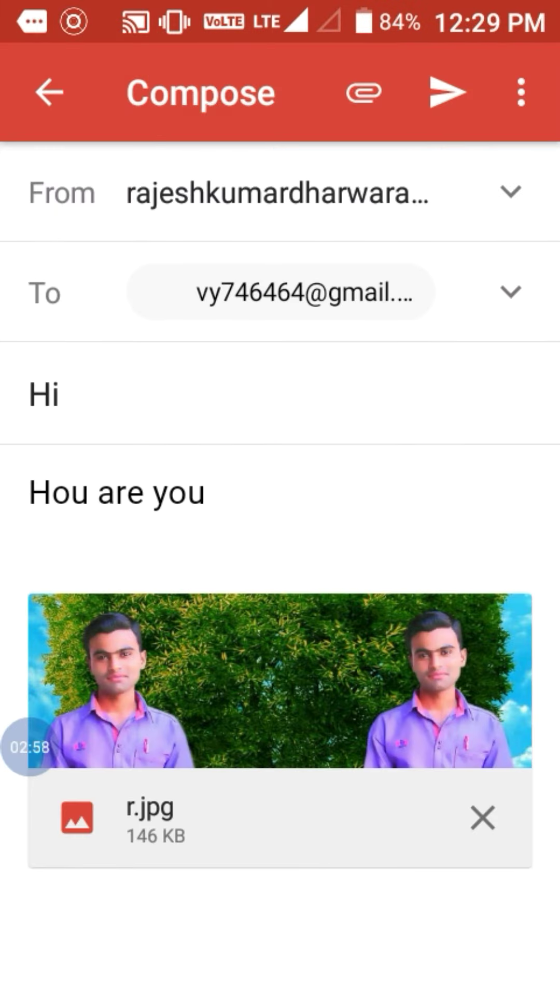
# Send the email with subject 'Hi' and the r.jpg attachment
pyautogui.click(449, 94)
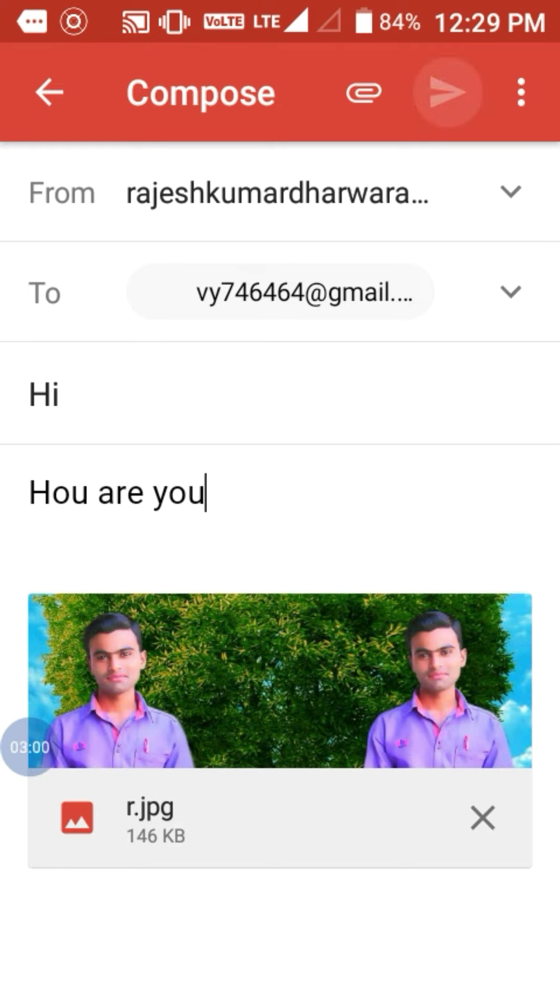